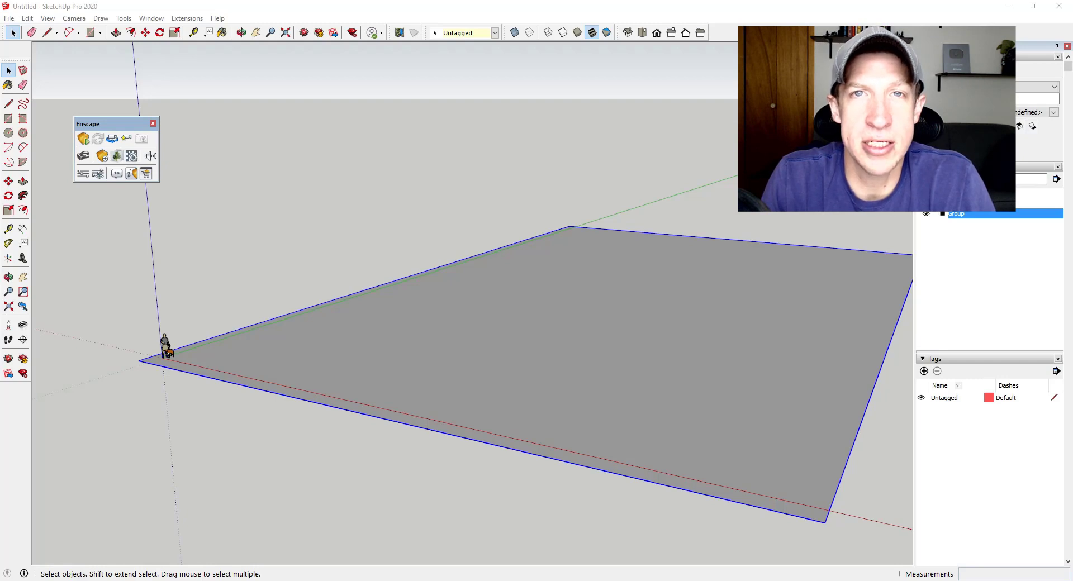
Step: Orbit the scene slightly and browse the 3D Warehouse
middle_click_drag(530, 283, 532, 276)
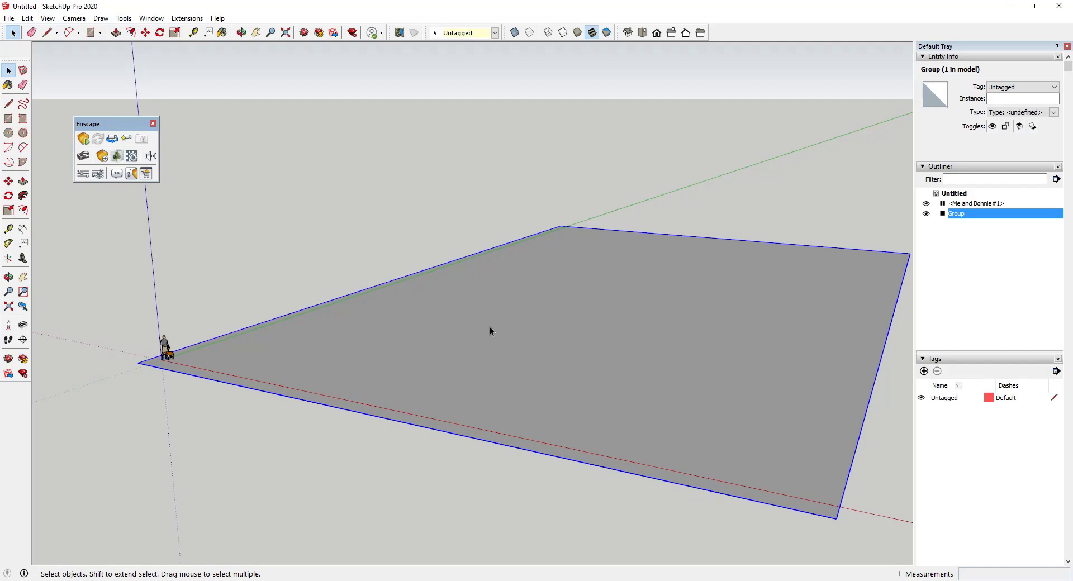
middle_click_drag(490, 327, 478, 315)
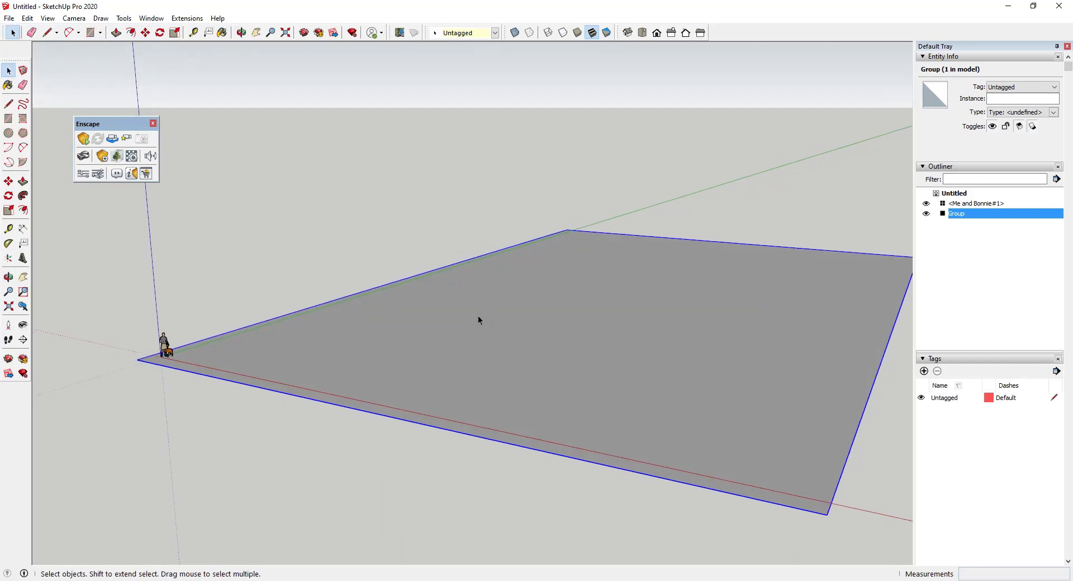
left_click(152, 18)
left_click(184, 103)
scroll(482, 290, "down", 8)
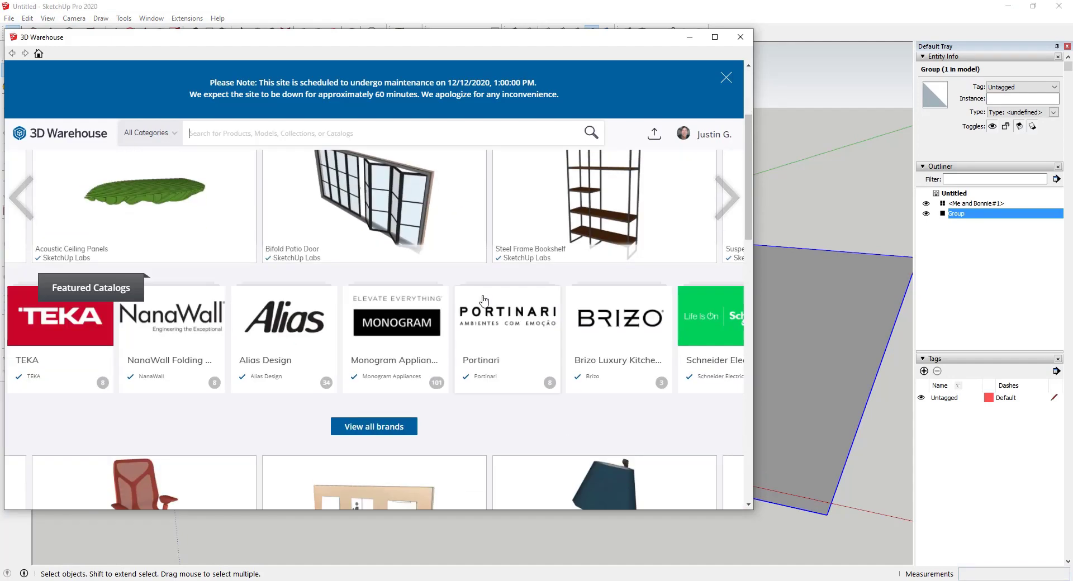
scroll(559, 285, "up", 4)
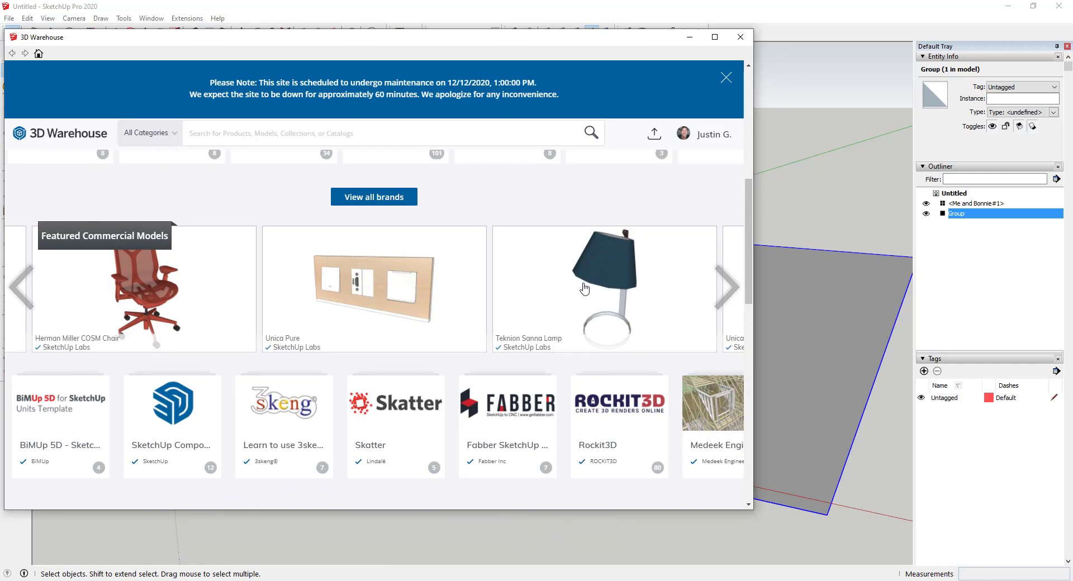
Step: Close 3D Warehouse and show Enscape's Custom Assets, listing a sofa and a wooden stool
left_click(741, 37)
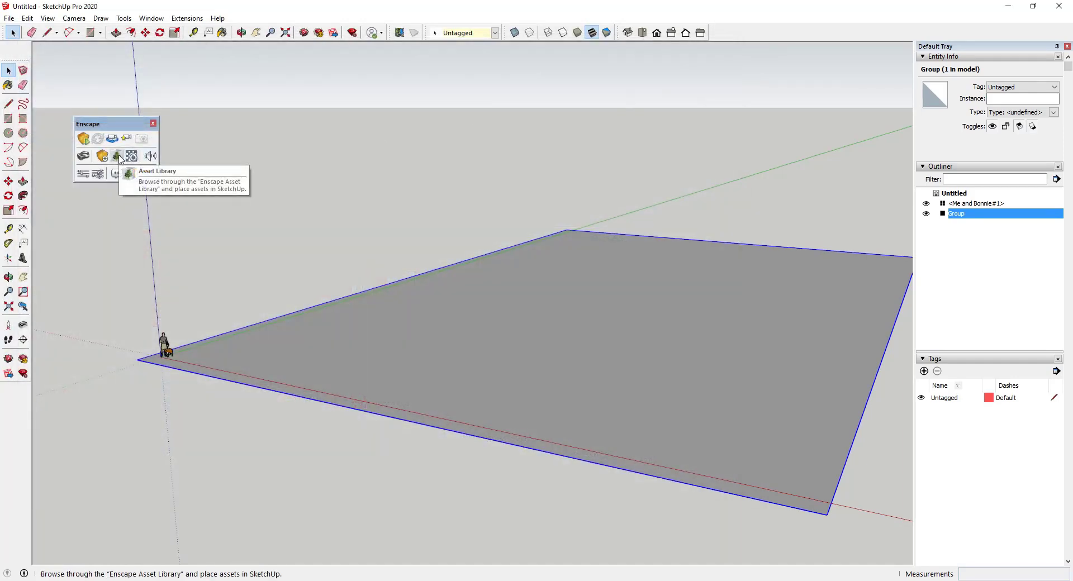
left_click(118, 156)
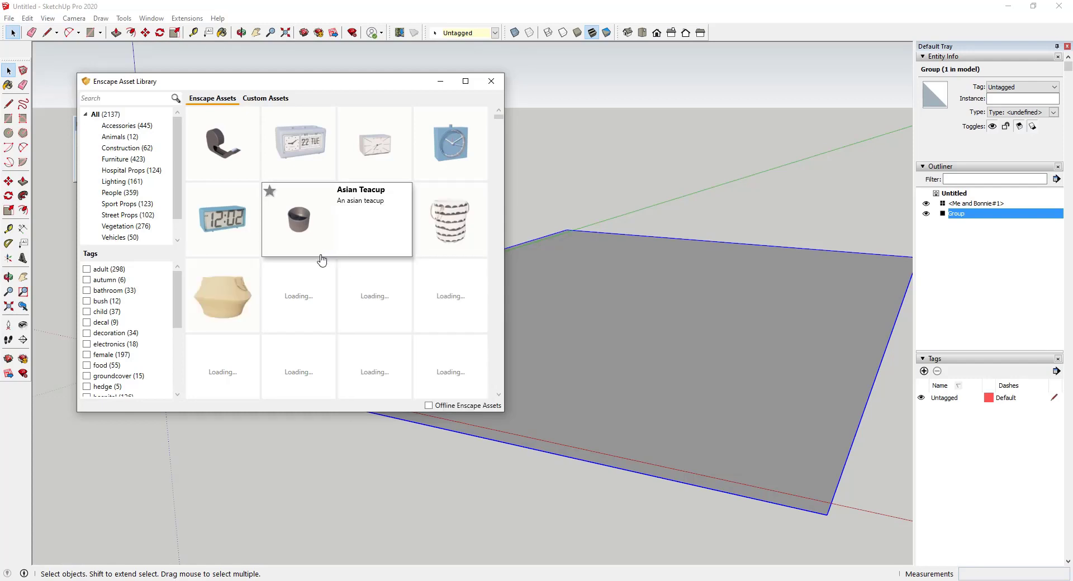
left_click(255, 102)
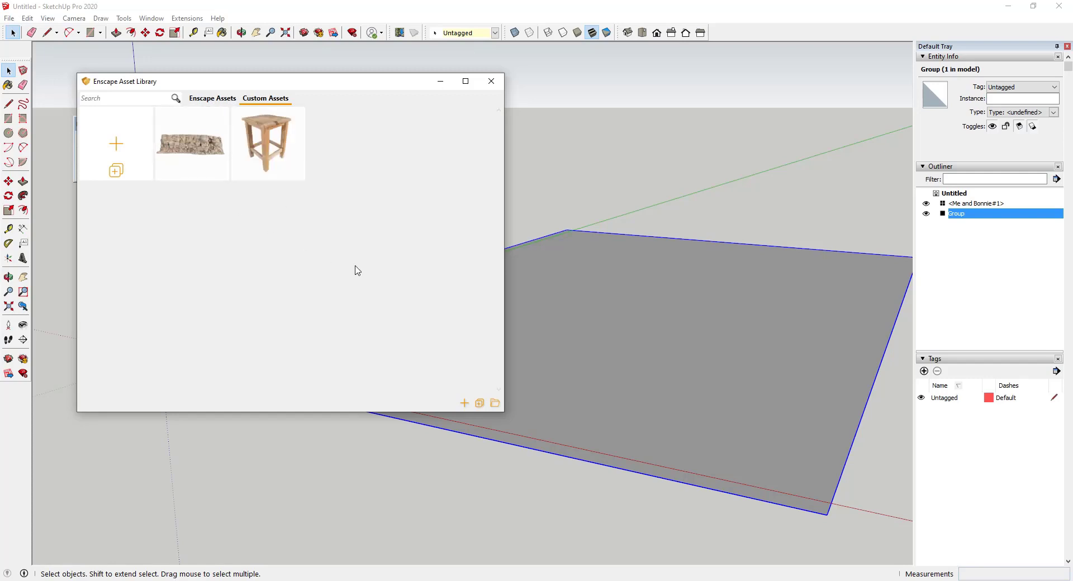
Step: Open a blank Custom Asset Editor with the 3d_modular_ukjsdb1dw folder window beside it
left_click(116, 143)
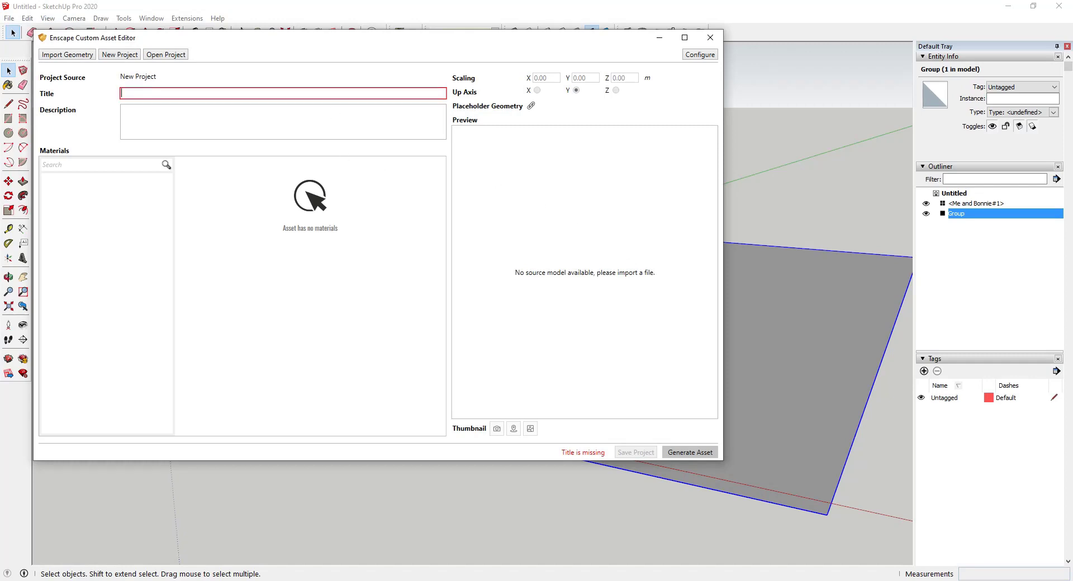
left_click_drag(1072, 179, 501, 70)
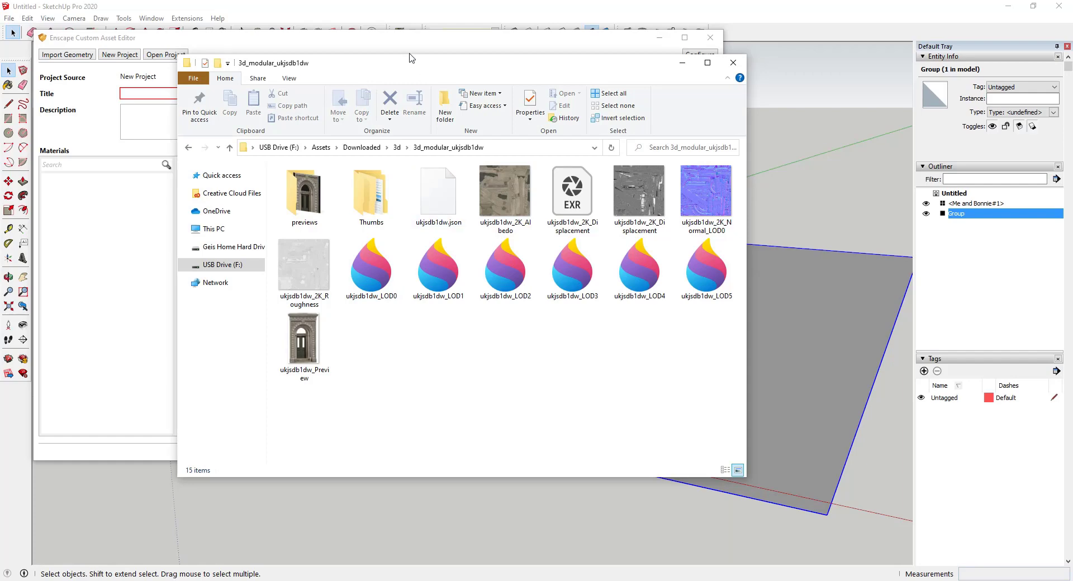
left_click_drag(406, 69, 691, 111)
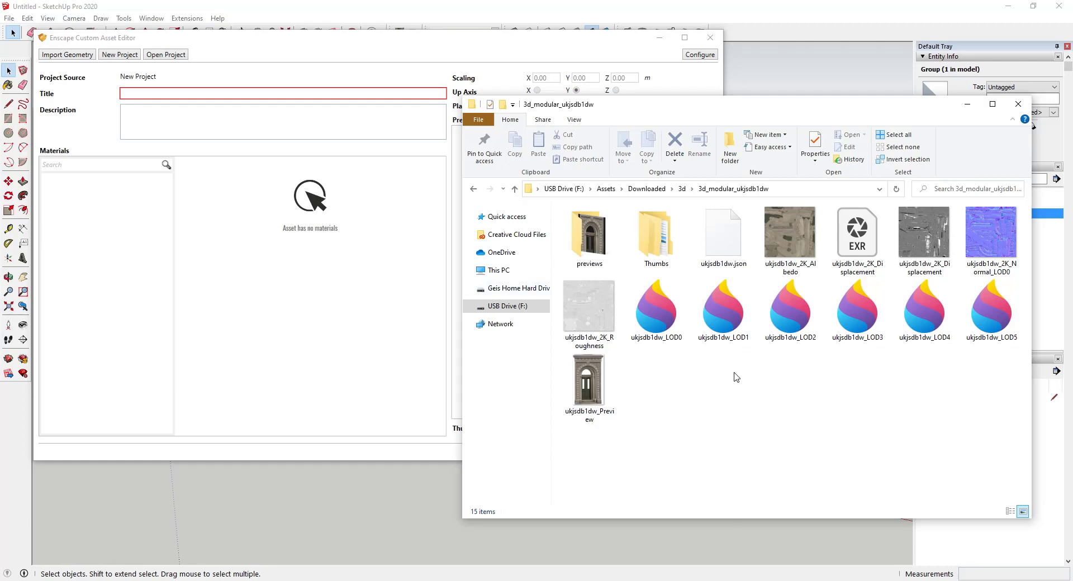
key("alt+Tab")
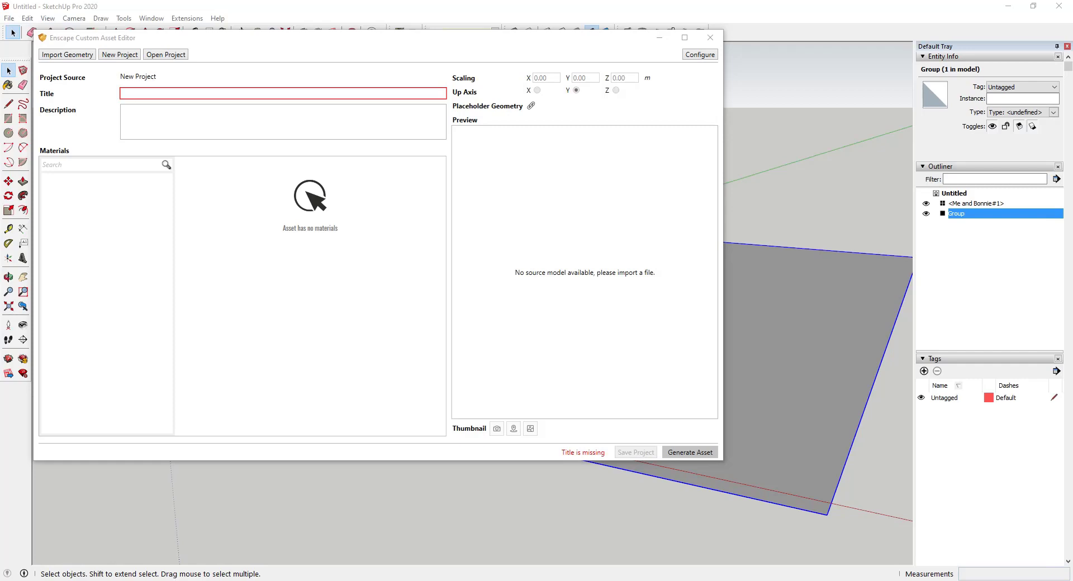
key("alt+Tab")
left_click(425, 385)
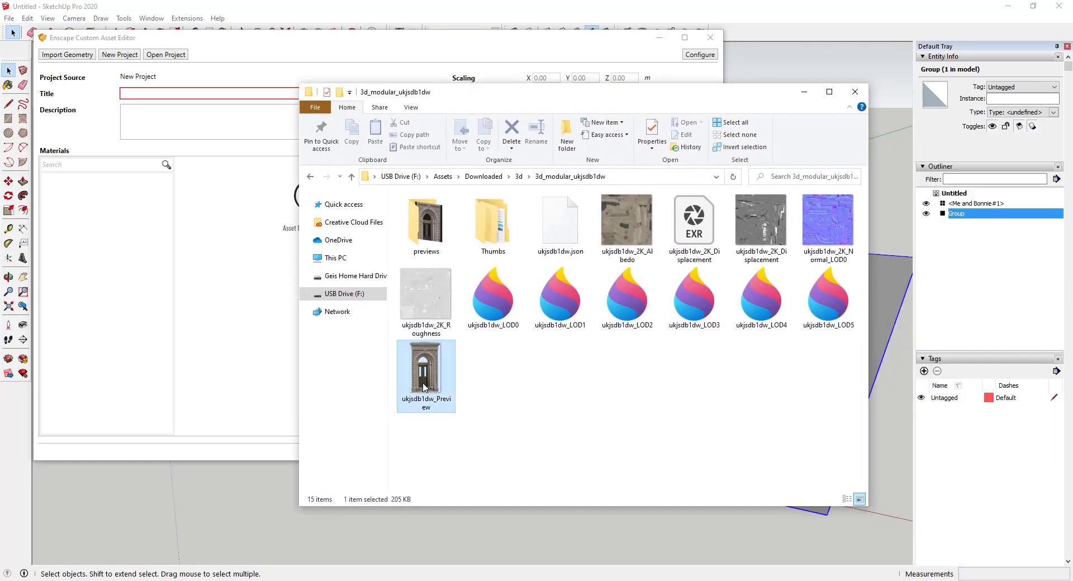
double_click(427, 377)
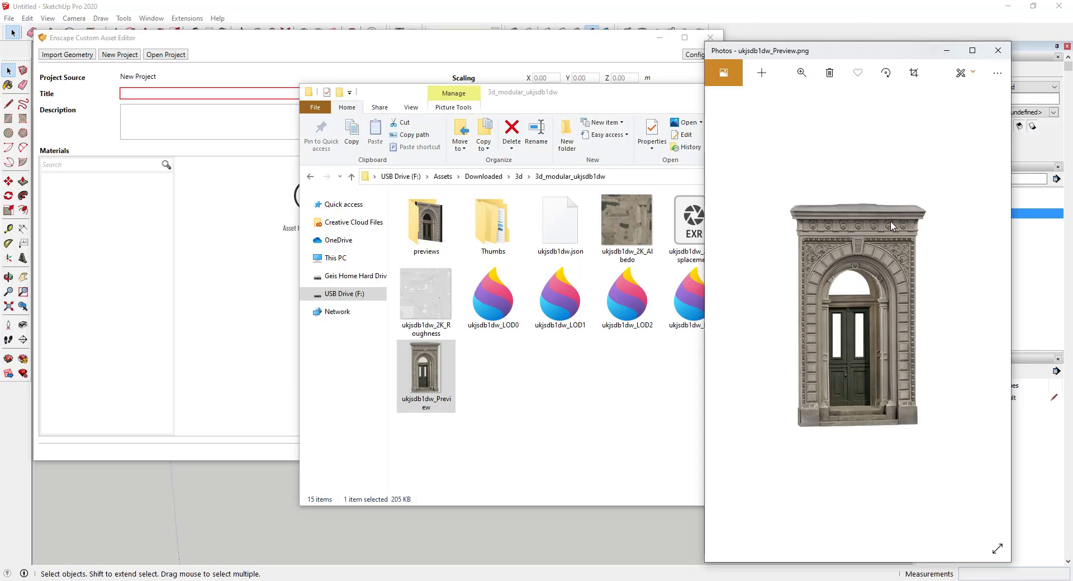
left_click(998, 54)
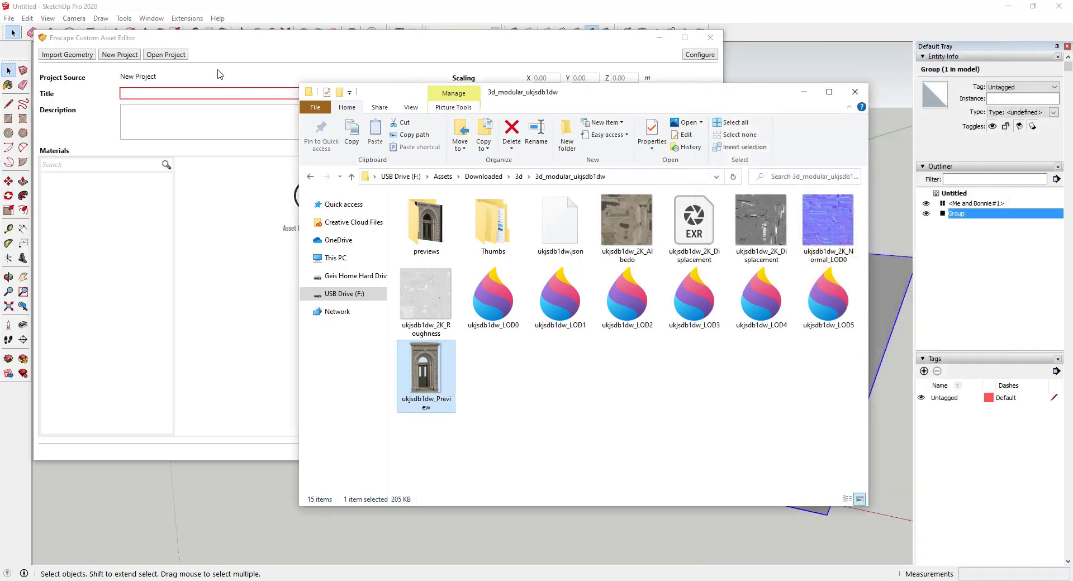
Step: Enter 'Modular Building - Door' as the asset title, correcting the typo
left_click(218, 71)
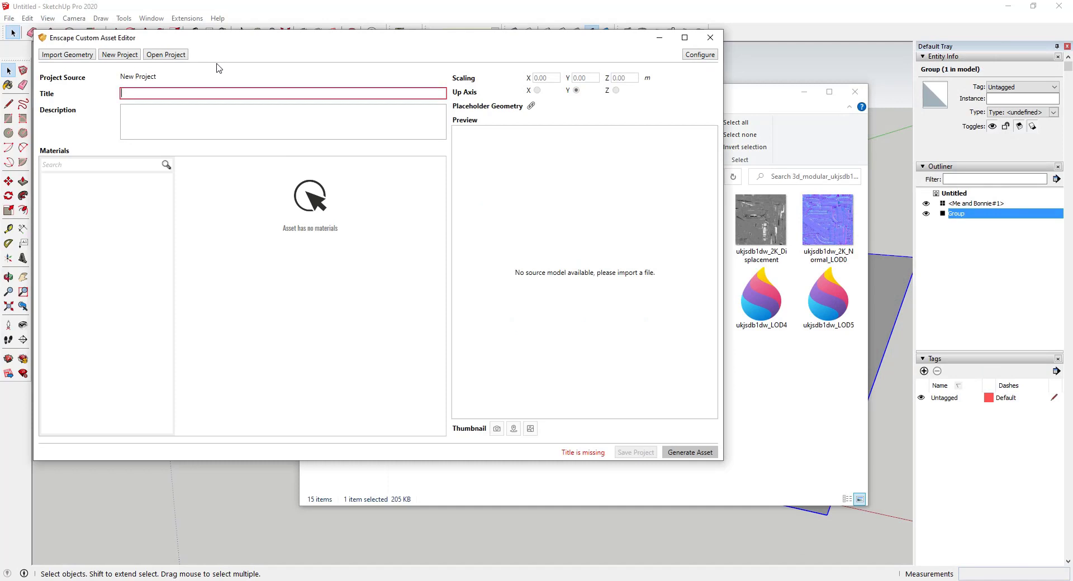
type("Mo")
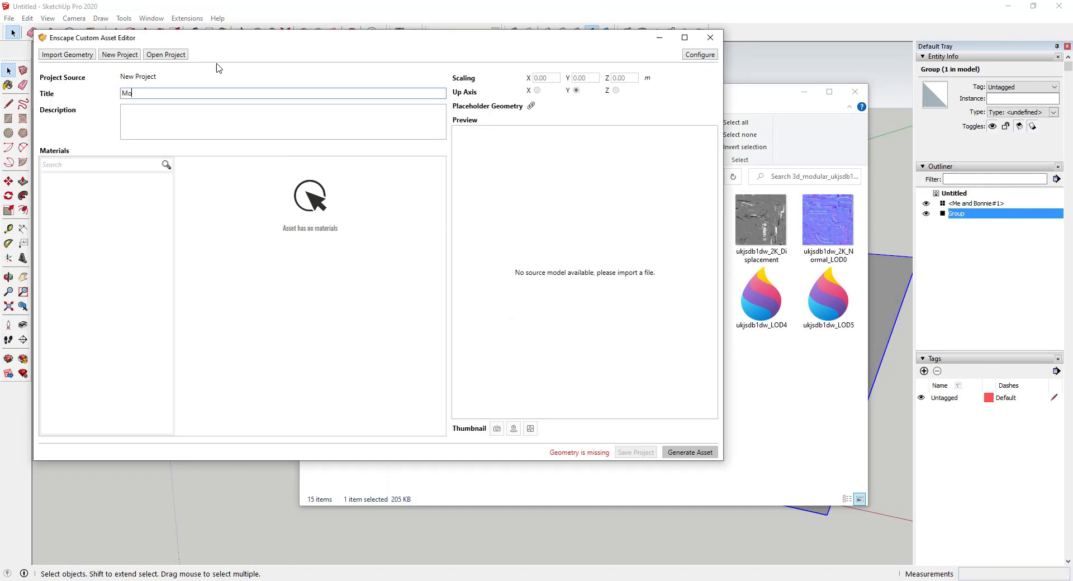
type("dular Buildering")
key("BackSpace")
type("ing - Door")
key("Tab")
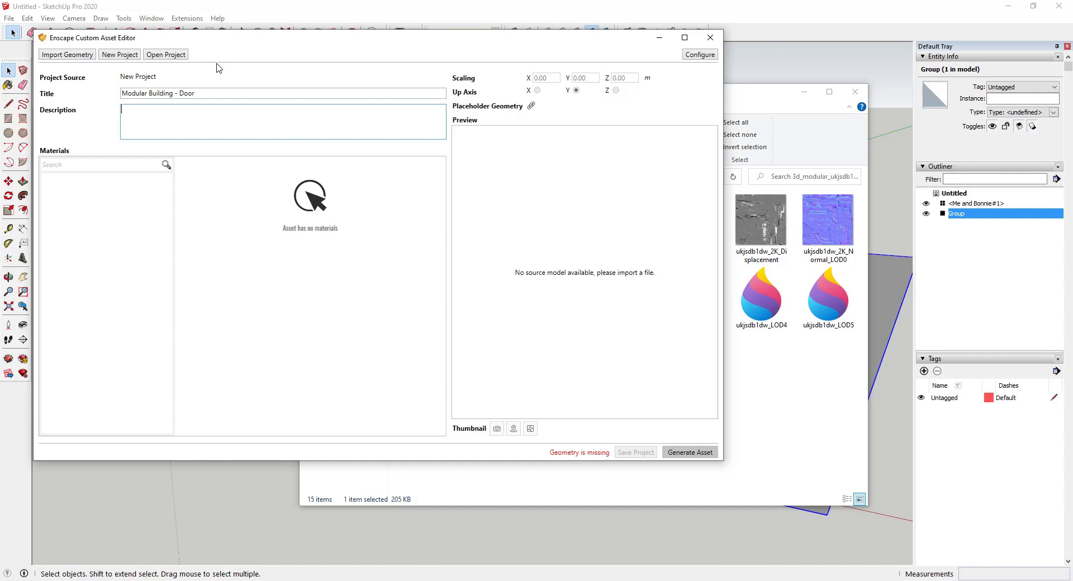
Step: Browse for geometry with the Model files filter, showing the six FBX LOD files
left_click(68, 54)
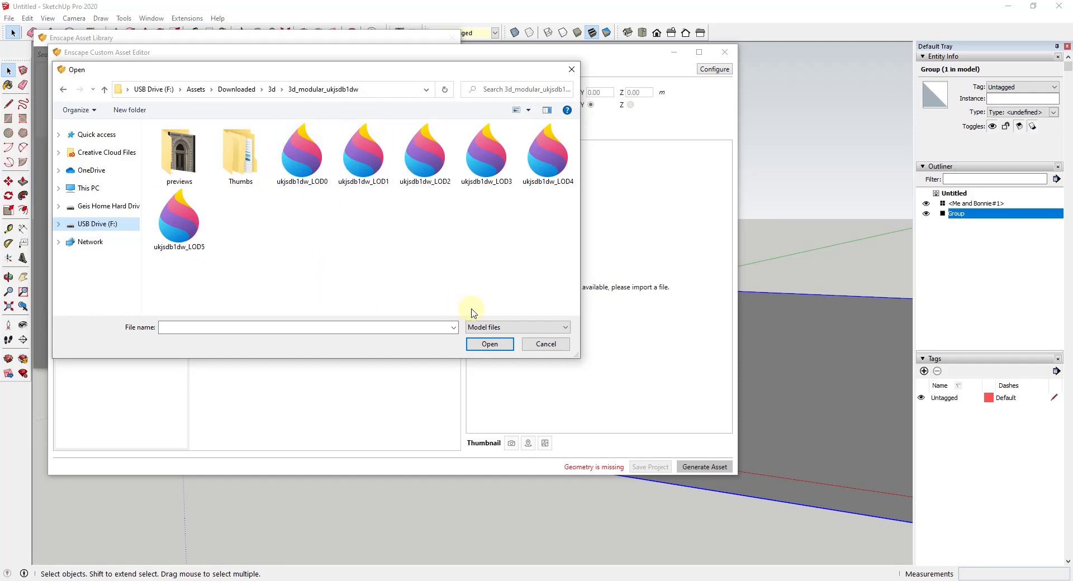
left_click(479, 328)
left_click(491, 336)
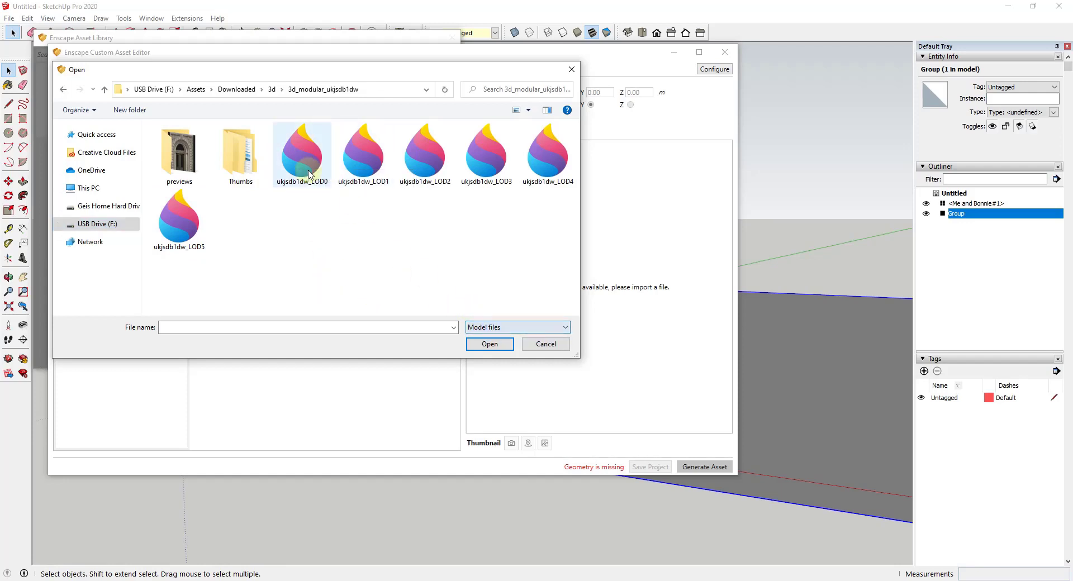
Step: Import ukjsdb1dw_LOD0 and orbit and zoom the preview of the stone doorway
double_click(292, 170)
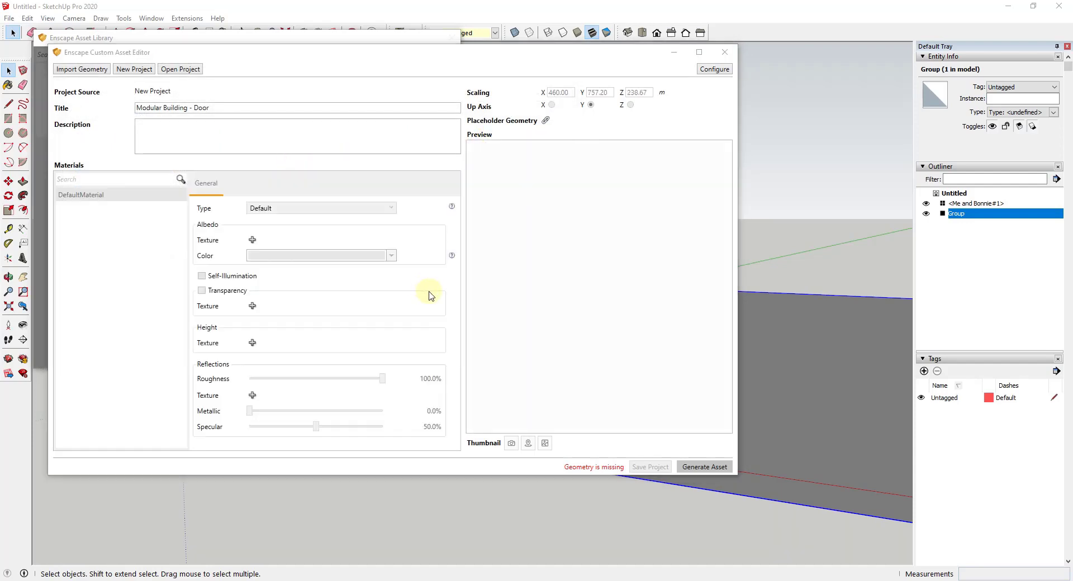
left_click_drag(639, 256, 654, 374)
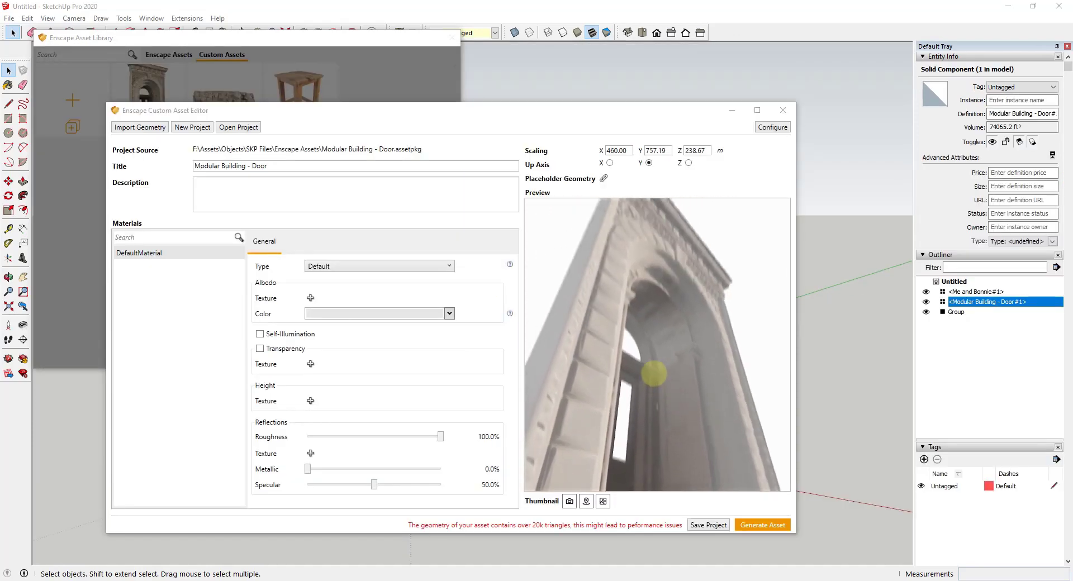
scroll(653, 374, "up", 5)
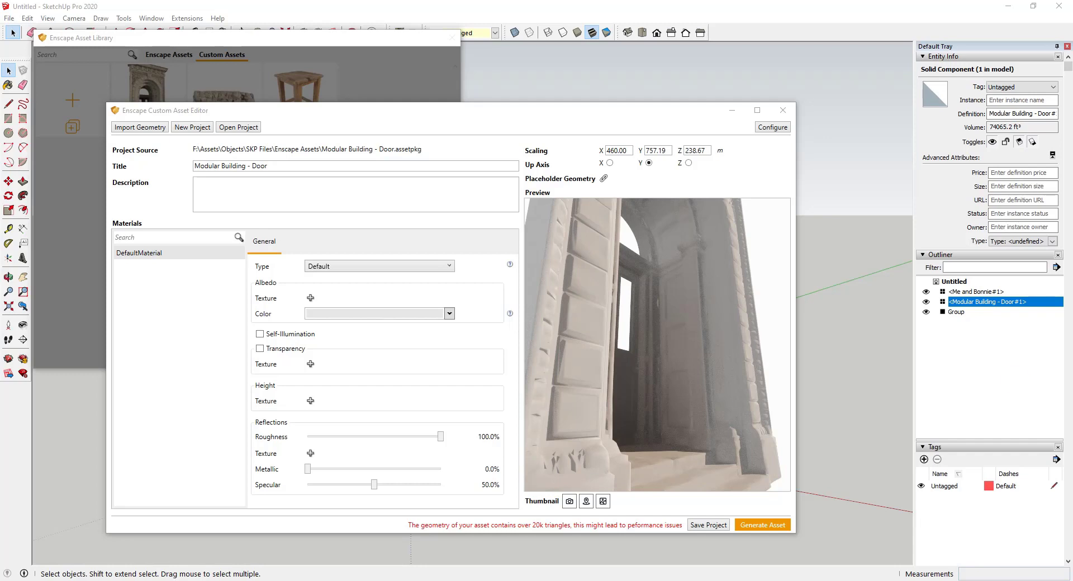
Step: Set the door's Z scale to 4, making it 7.71 × 12.69 × 4.00 m
left_click(697, 150)
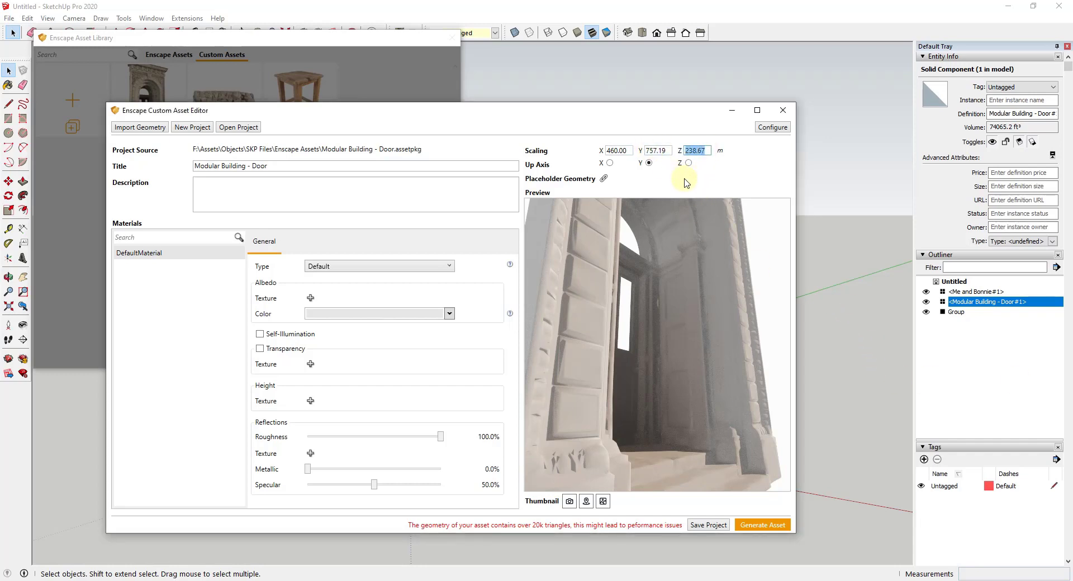
type("4")
key("Return")
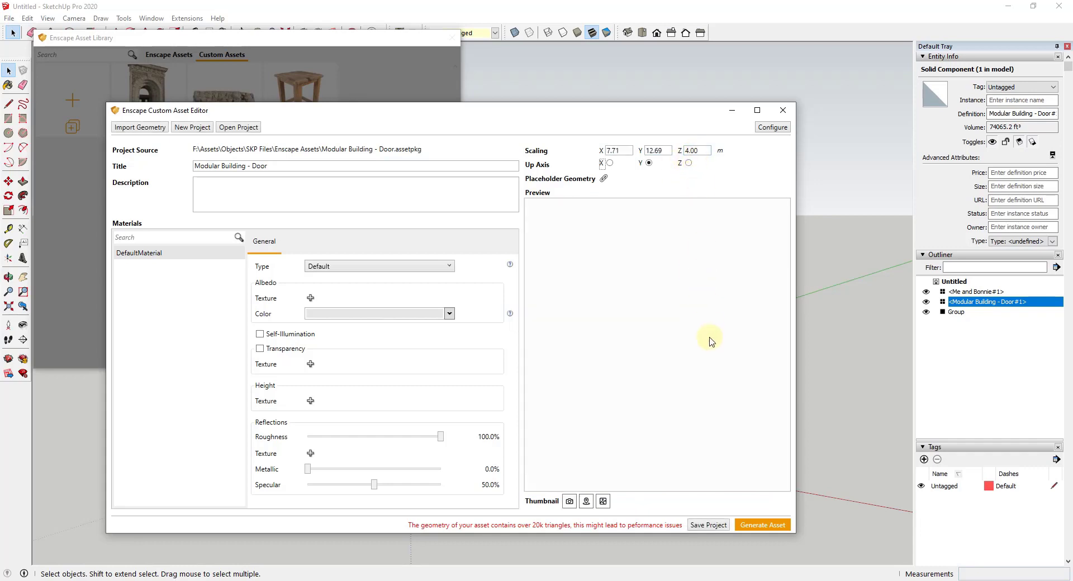
left_click(705, 342)
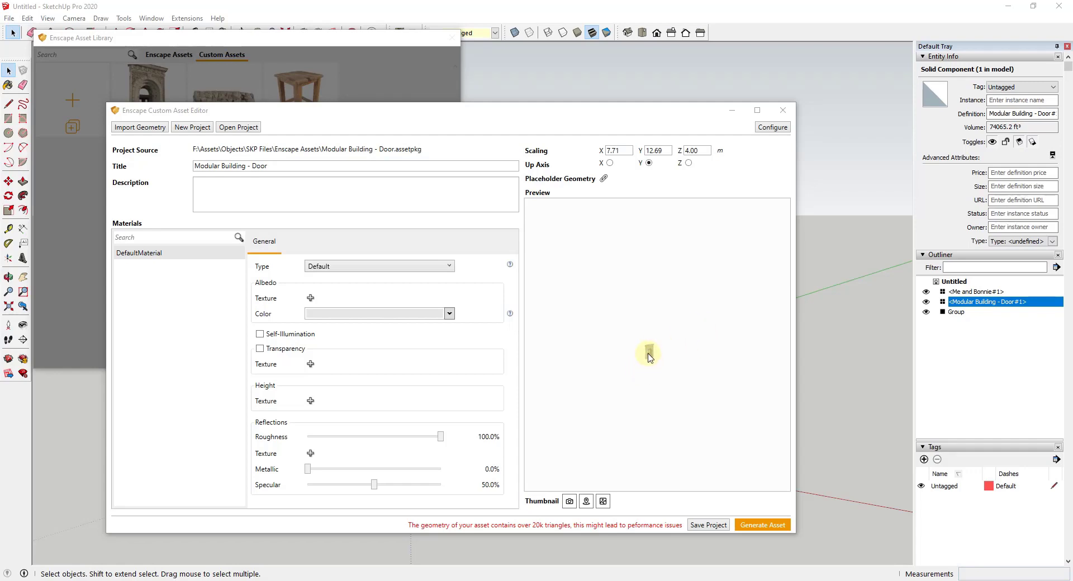
scroll(649, 355, "up", 5)
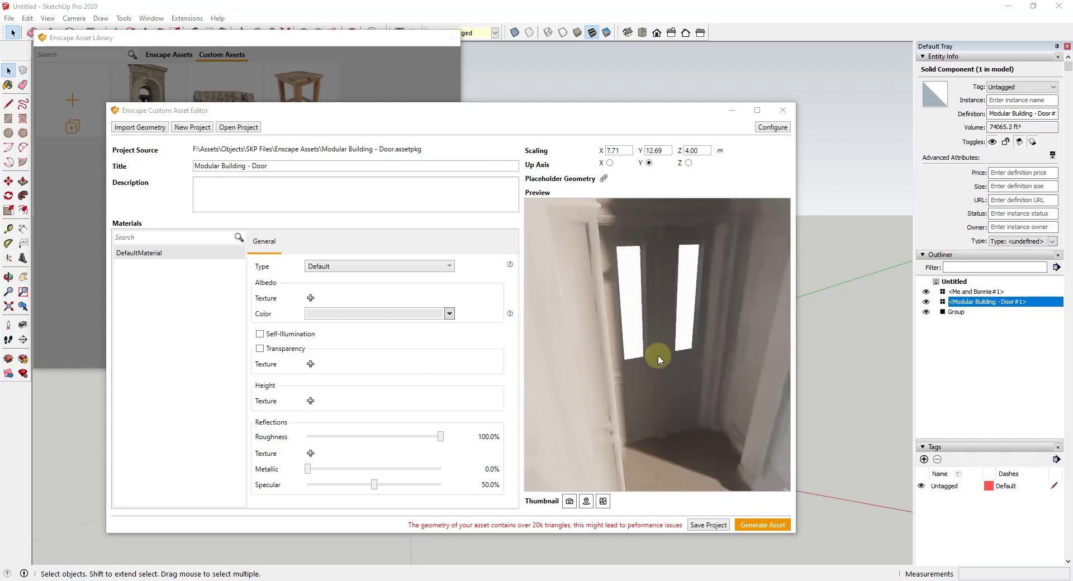
scroll(659, 354, "down", 5)
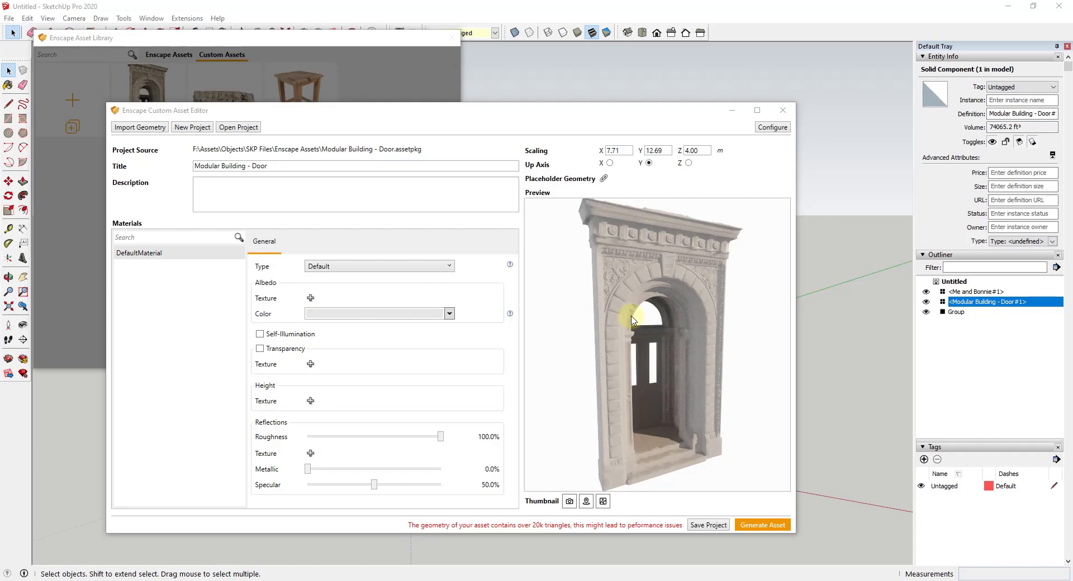
Step: Load ukjsdb1dw_2K_Albedo.jpg as the door material's albedo texture
left_click(310, 297)
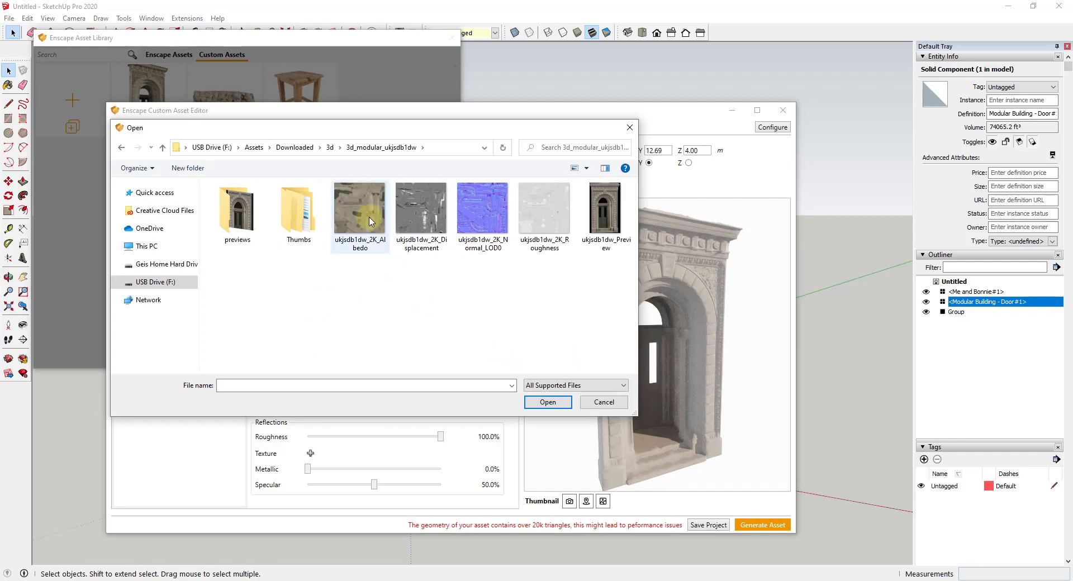
left_click(368, 218)
double_click(368, 218)
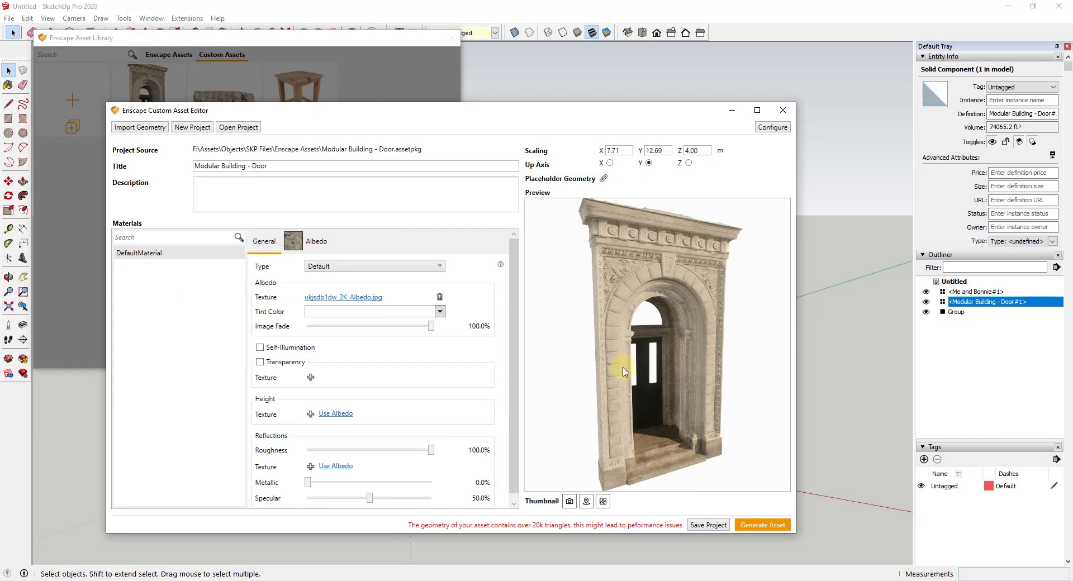
left_click_drag(645, 380, 680, 388)
scroll(647, 380, "up", 10)
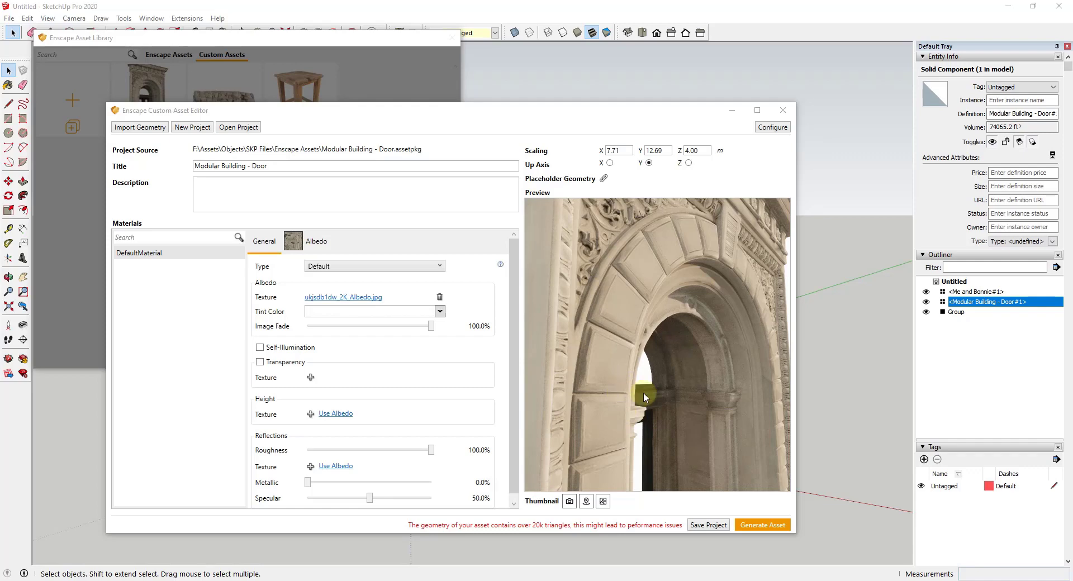
Step: Load ukjsdb1dw_2K_Normal_LOD0.jpg as the height texture, keeping type Normal map
left_click(310, 415)
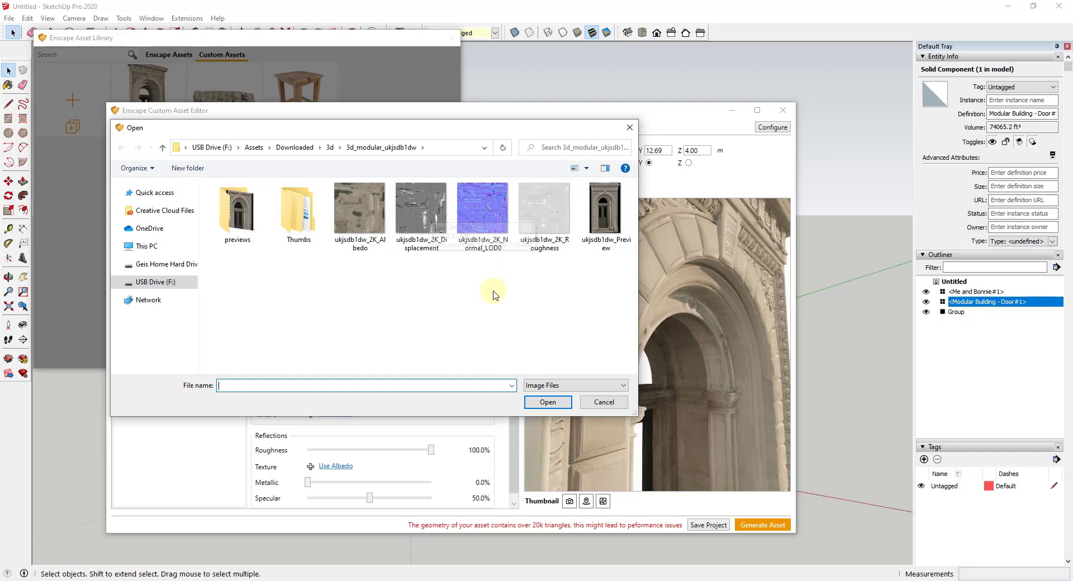
left_click(480, 215)
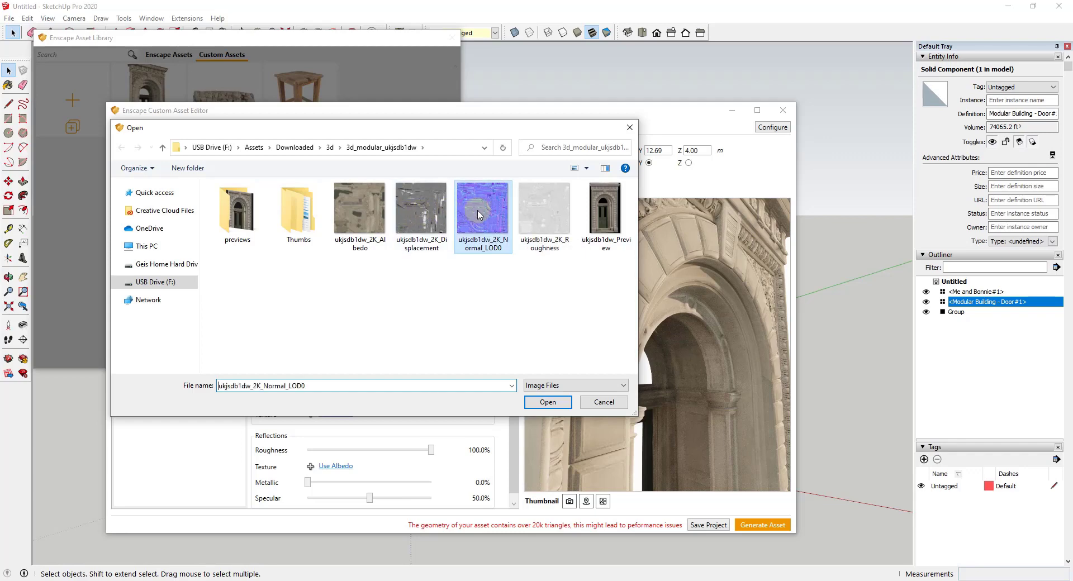
double_click(479, 215)
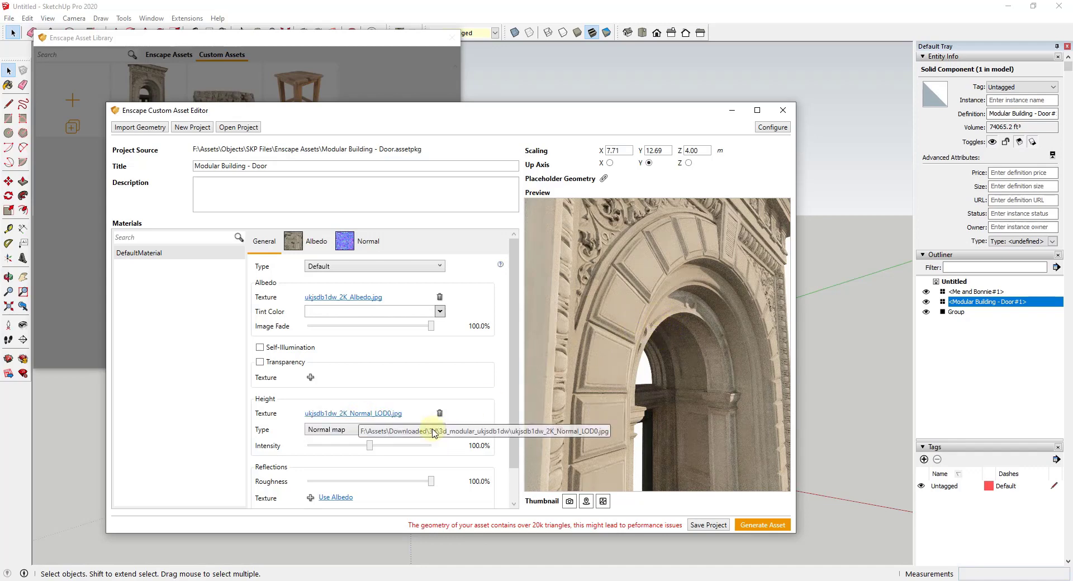
left_click(441, 432)
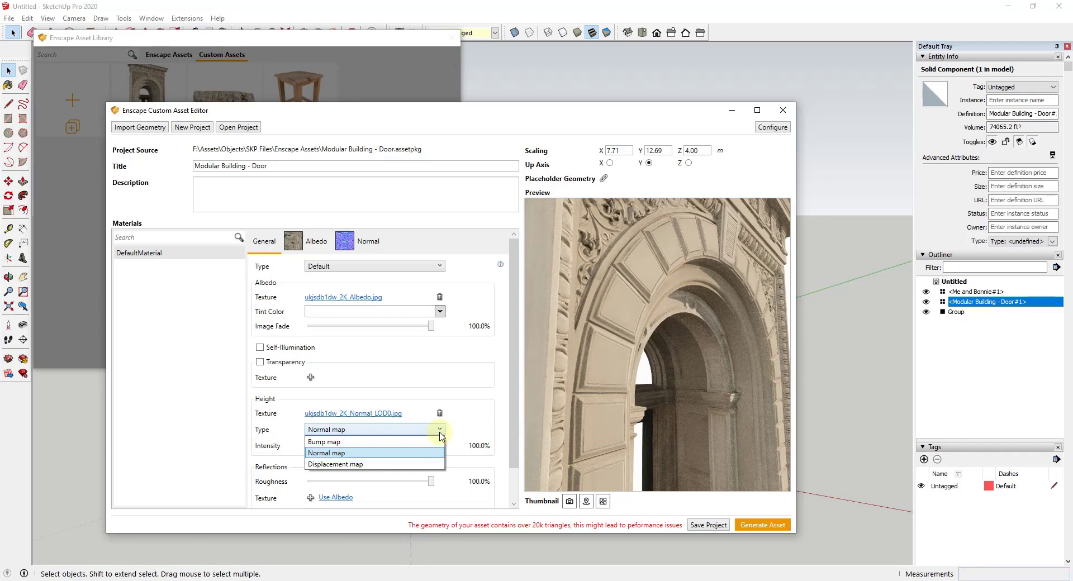
left_click(439, 431)
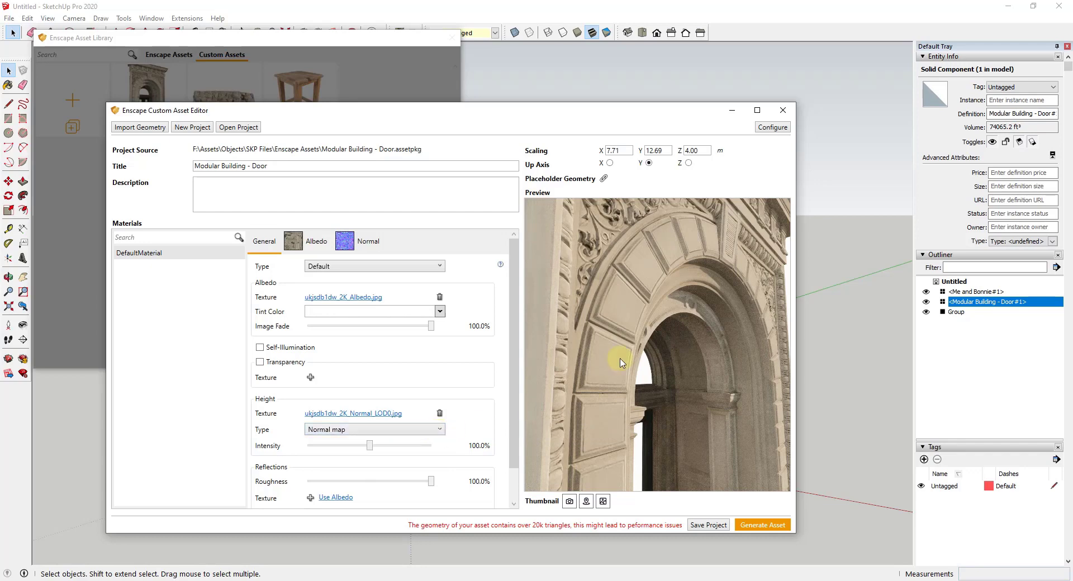
scroll(659, 270, "up", 5)
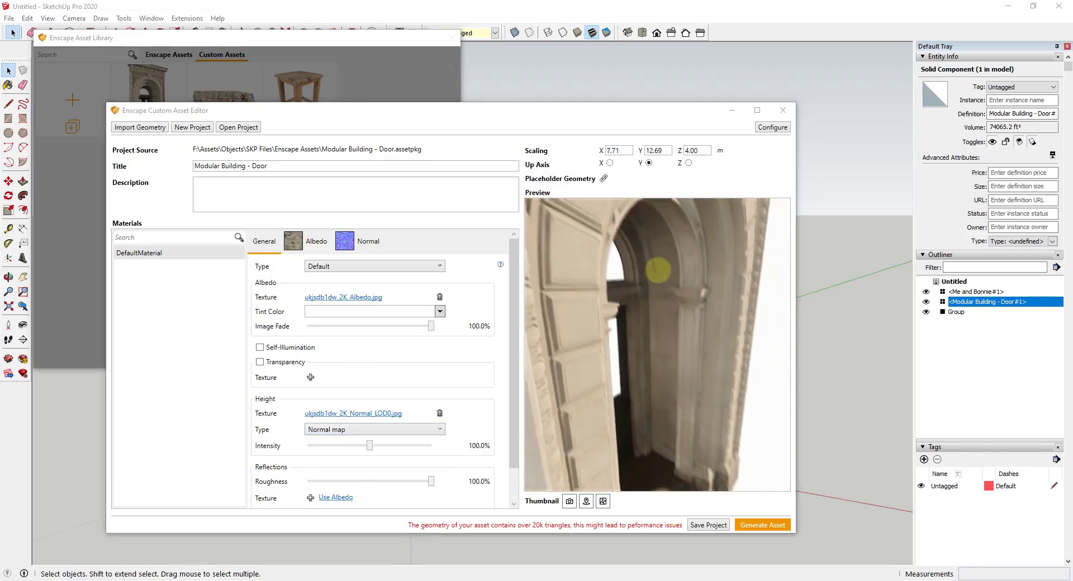
scroll(658, 269, "down", 5)
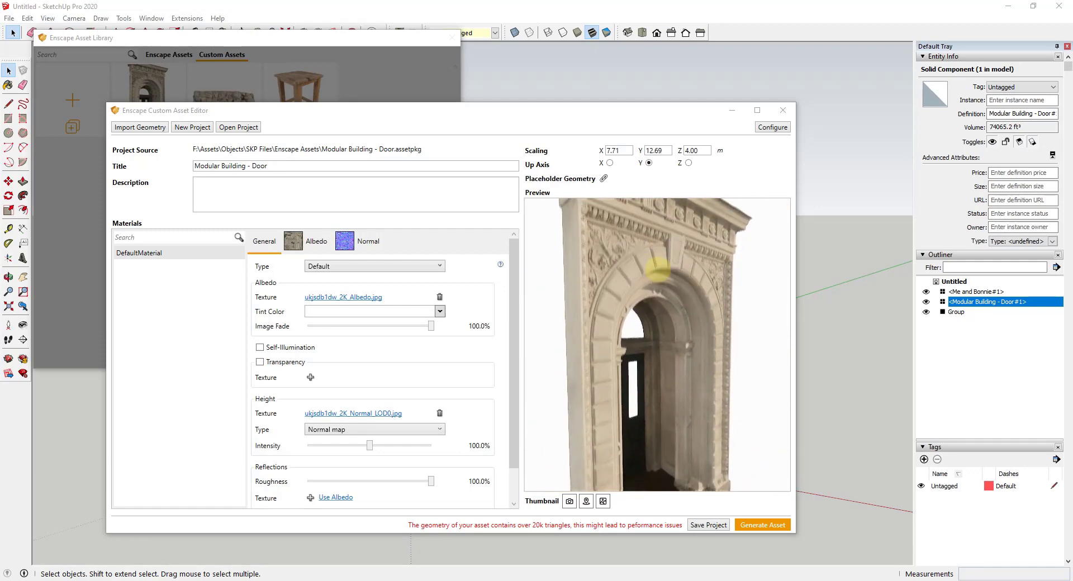
scroll(657, 269, "up", 3)
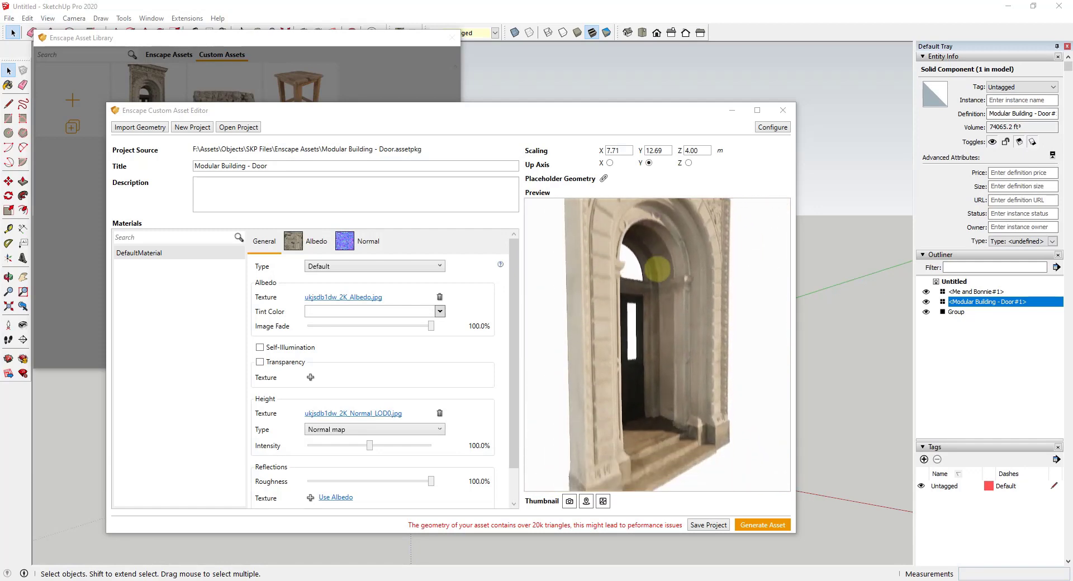
Step: Load ukjsdb1dw_2K_Roughness.jpg as the roughness texture under Reflections
left_click(310, 498)
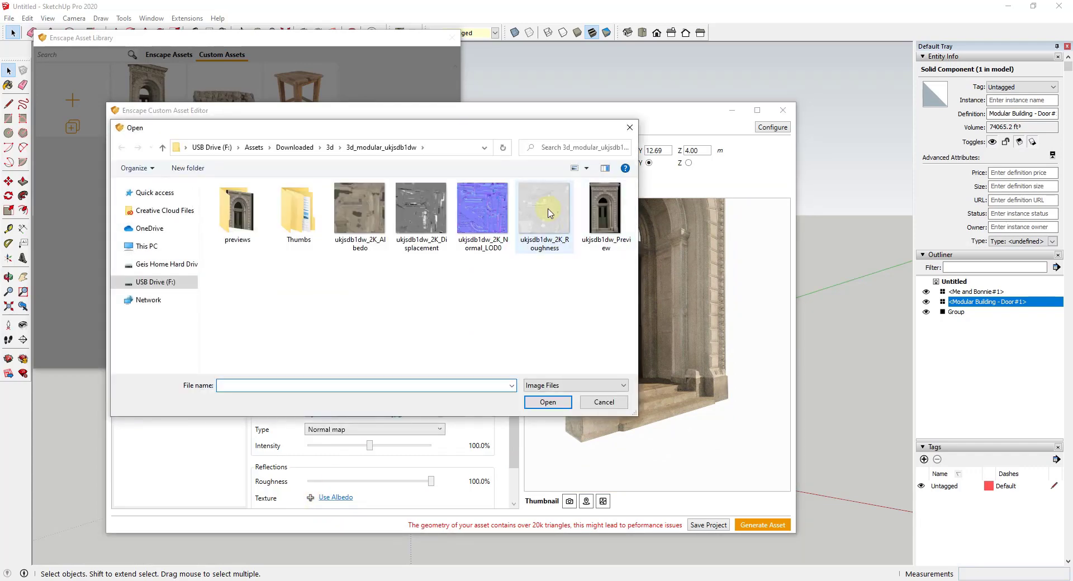
double_click(548, 213)
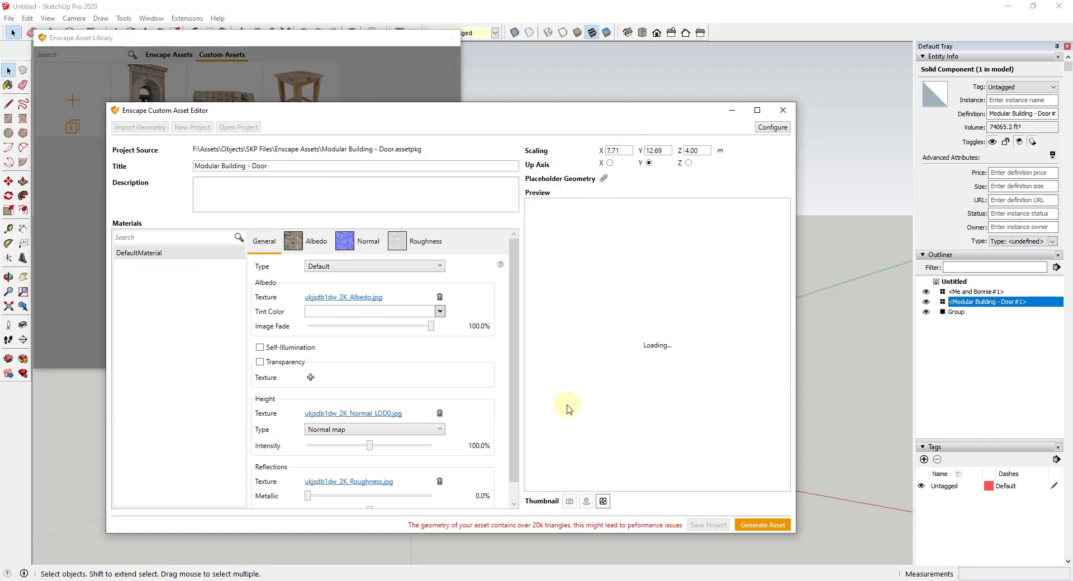
left_click_drag(640, 353, 636, 349)
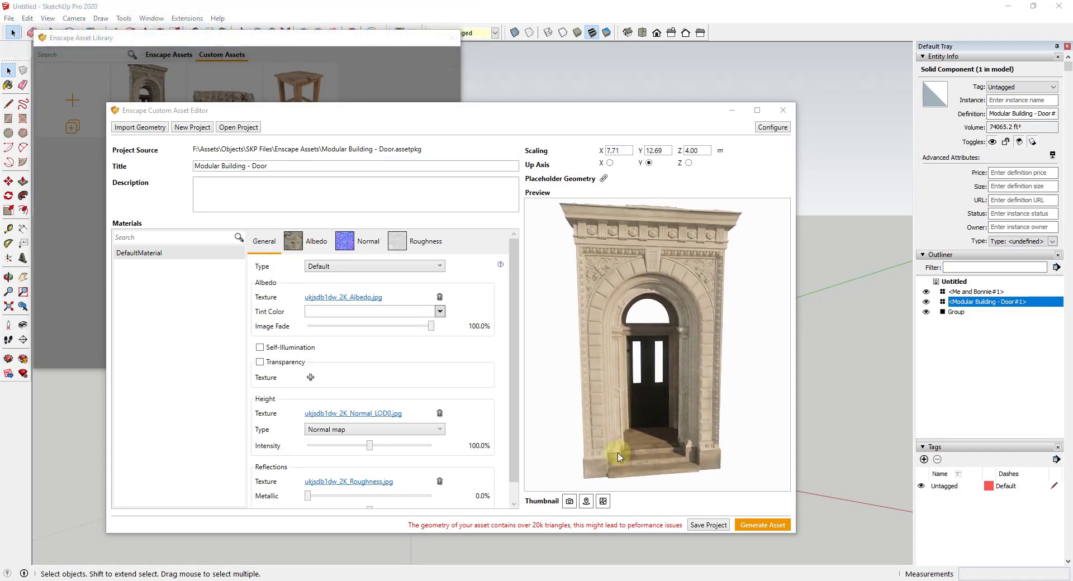
Step: Use the current preview as thumbnail, then save and generate the Modular Building - Door asset
left_click(570, 502)
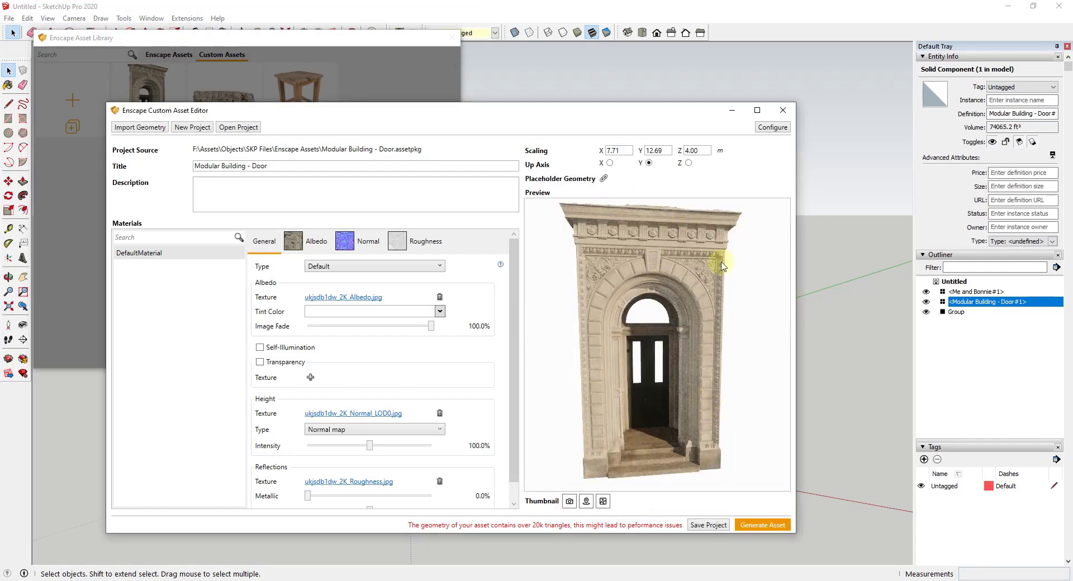
left_click(709, 530)
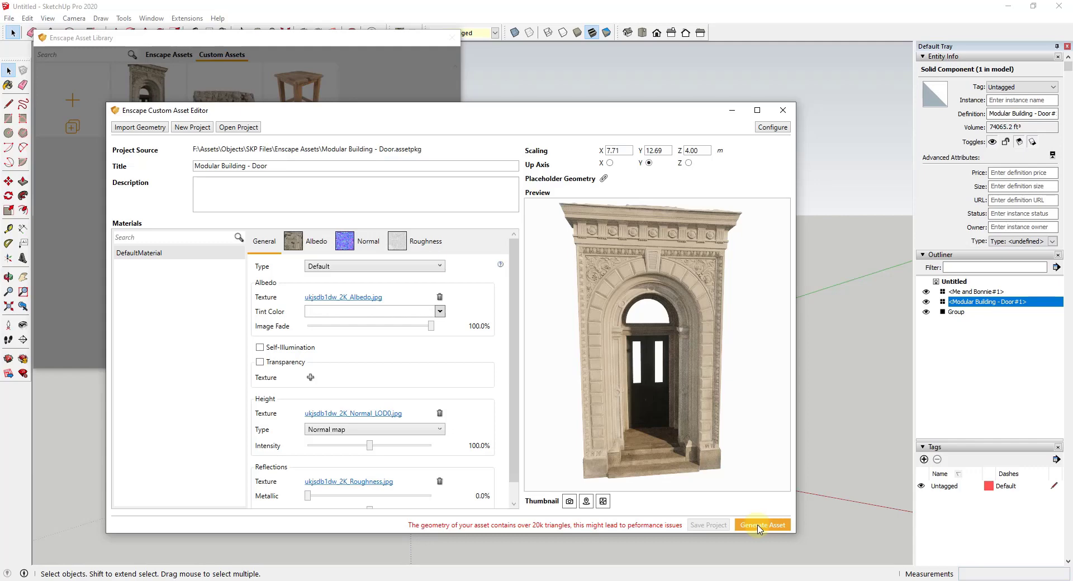
left_click(761, 529)
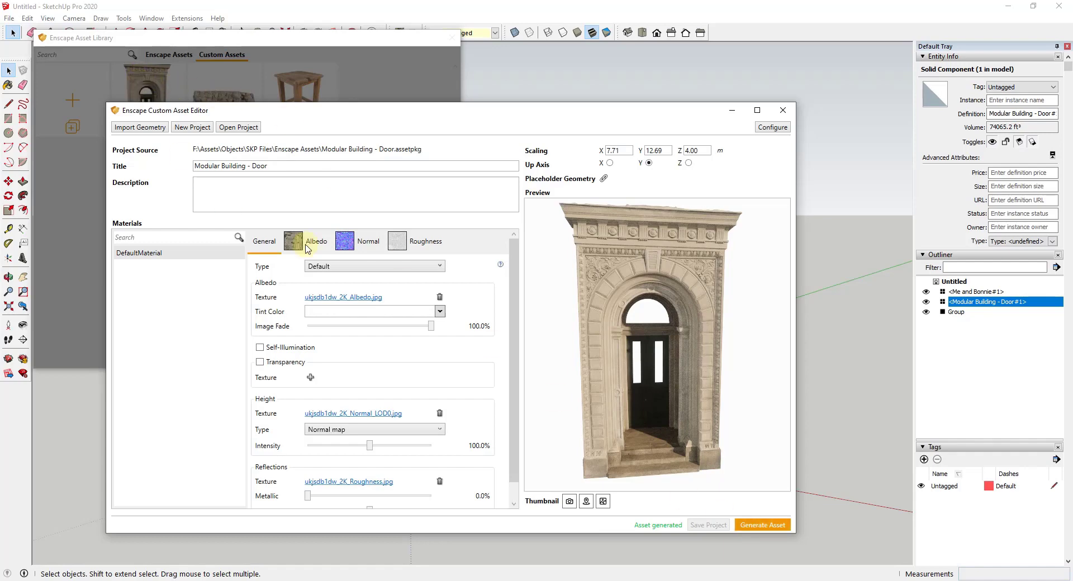
Step: Close the custom asset editor and delete the old door component from the model
left_click(782, 110)
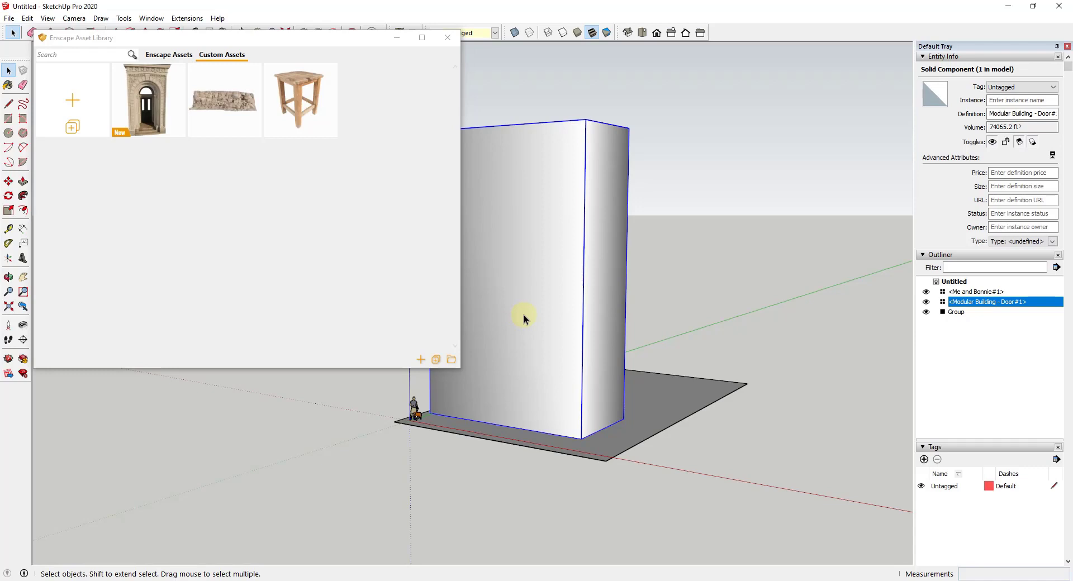
key("Delete")
left_click(144, 110)
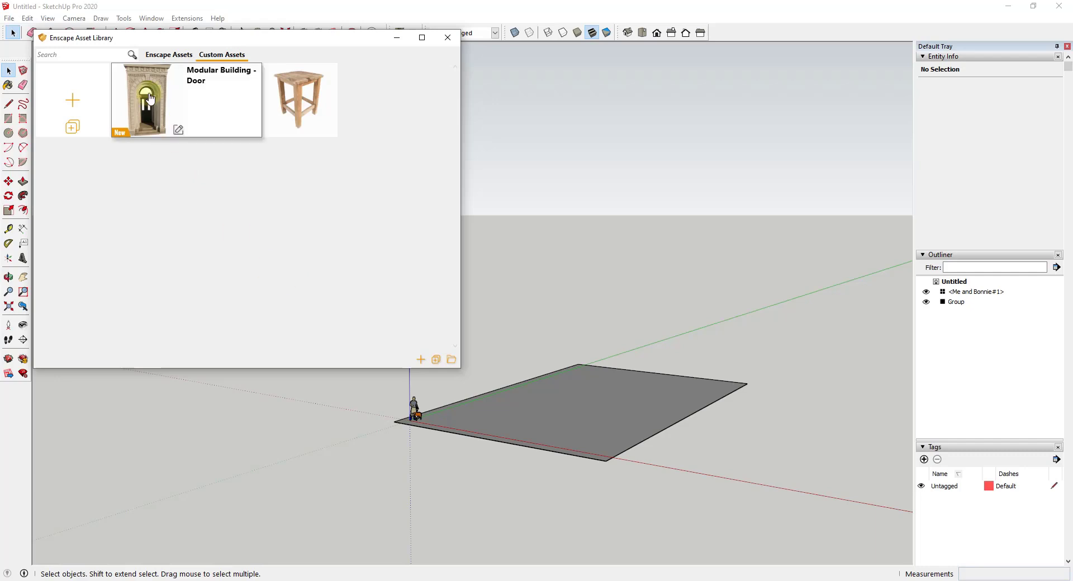
Step: Place the new Modular Building - Door asset on the ground plane and view it up close
left_click(146, 104)
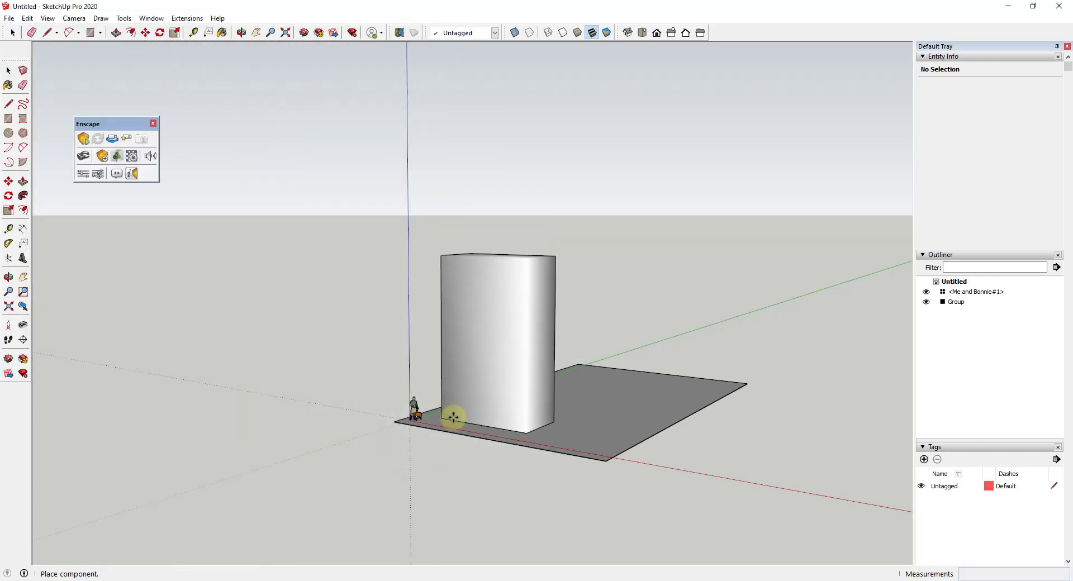
left_click(458, 418)
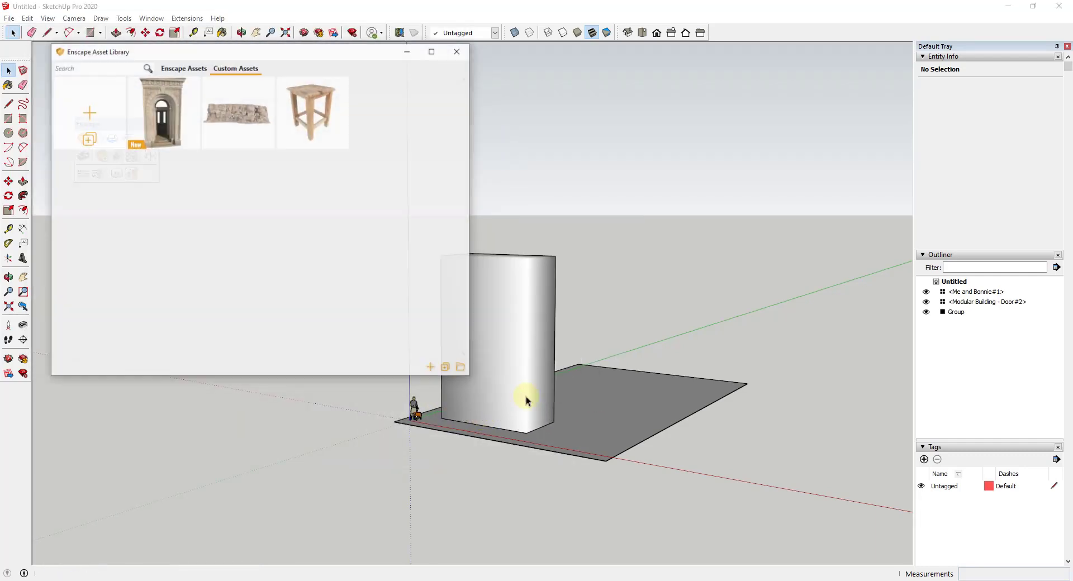
middle_click_drag(520, 402, 642, 433)
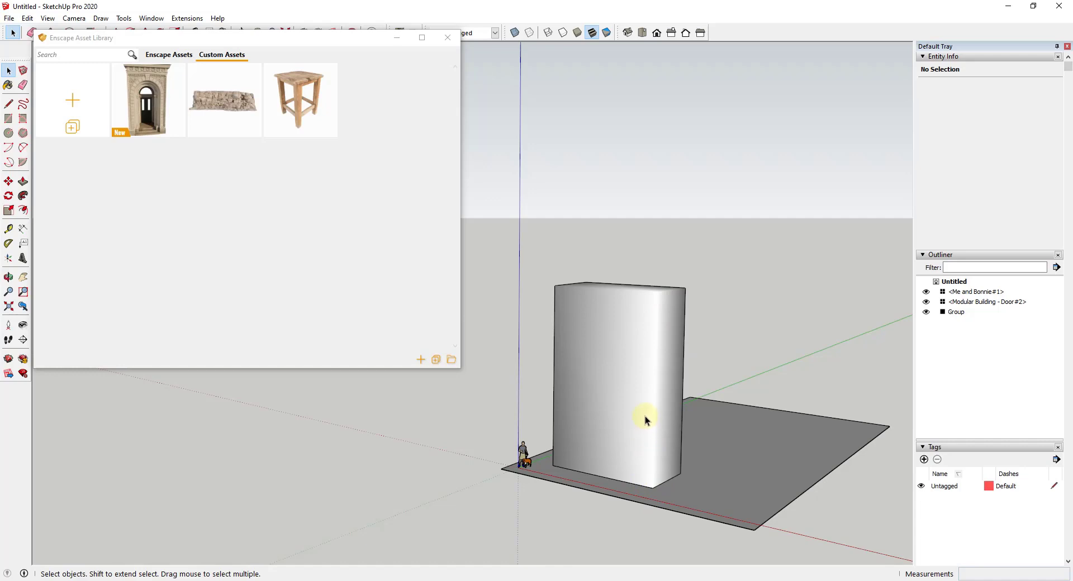
middle_click_drag(720, 337, 681, 391)
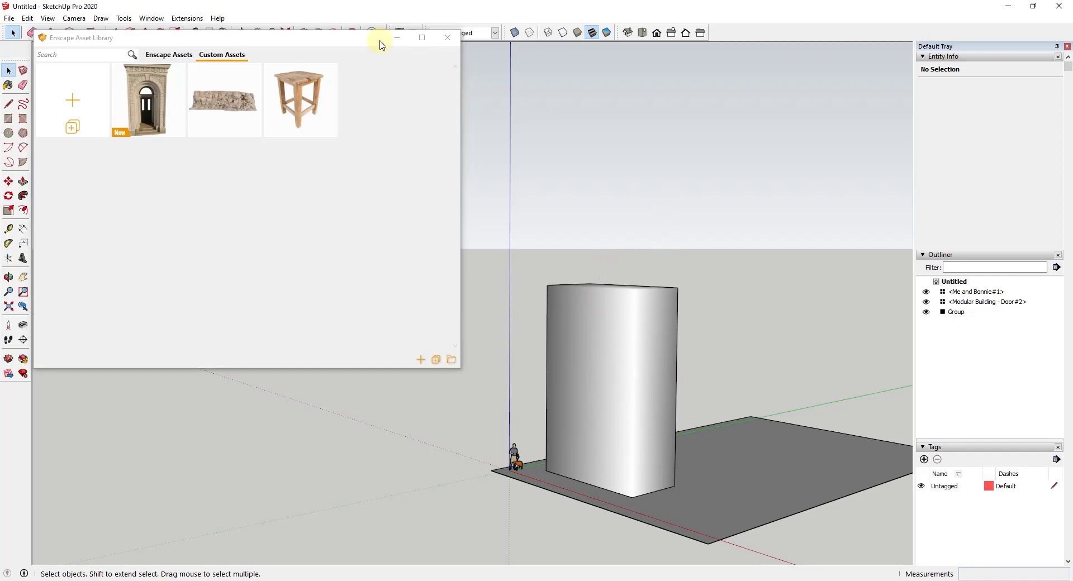
left_click_drag(380, 45, 392, 192)
Step: Launch Enscape's live render, compare it with the SketchUp model, and tilt the view of the textured stone door
left_click(84, 141)
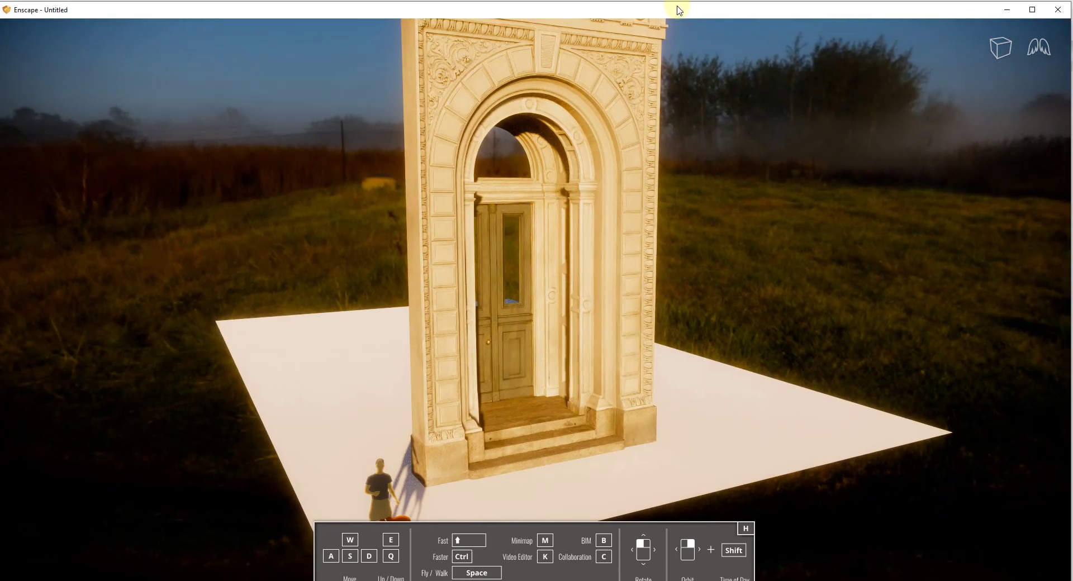
left_click_drag(678, 6, 252, 184)
key("alt+Tab")
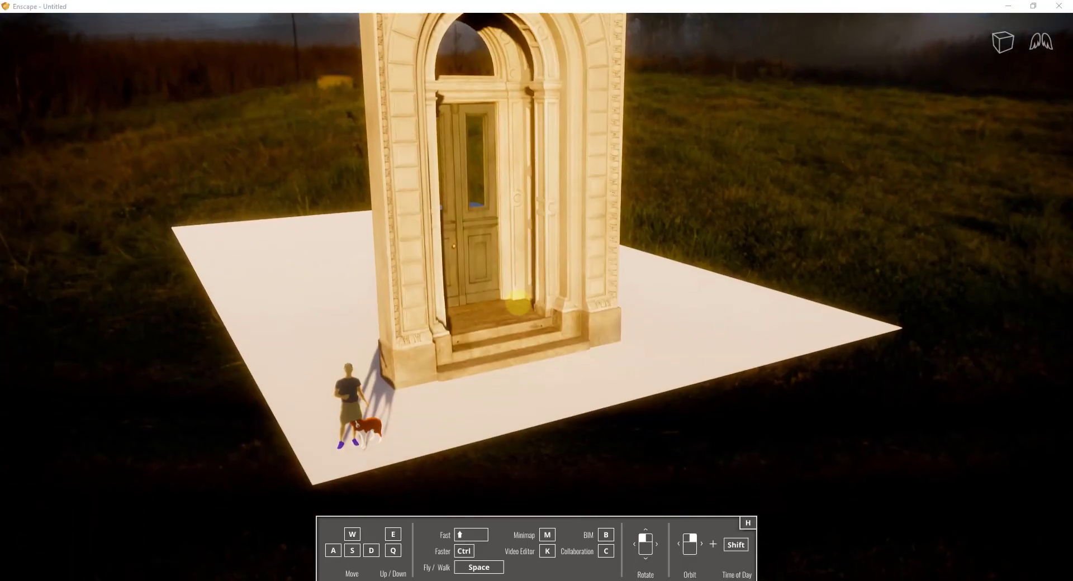
left_click_drag(518, 304, 518, 314)
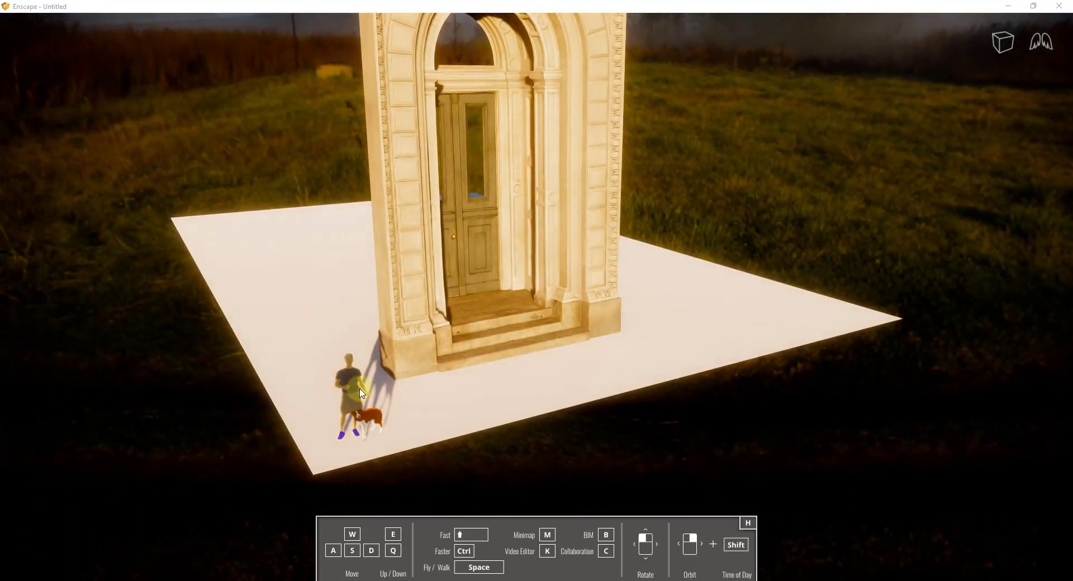